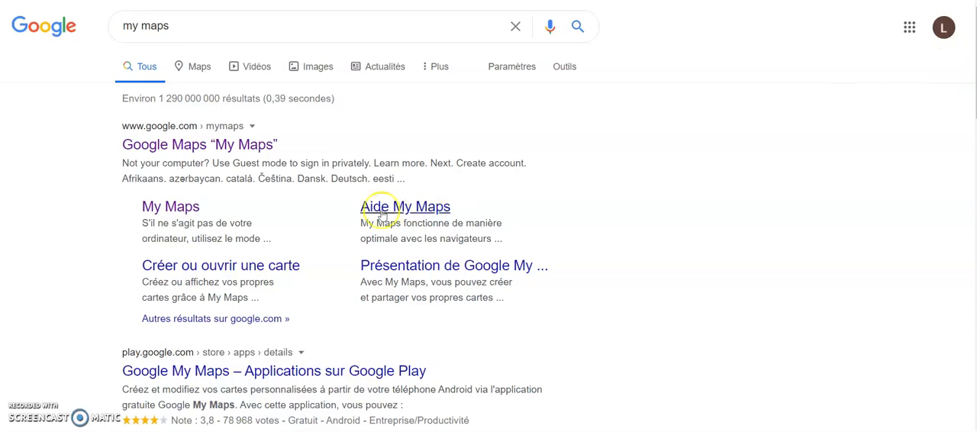
Step: Create a new map in Google My Maps and title it "Prospection France Challenges"
{"action": "left_click", "coordinate": [180, 213]}
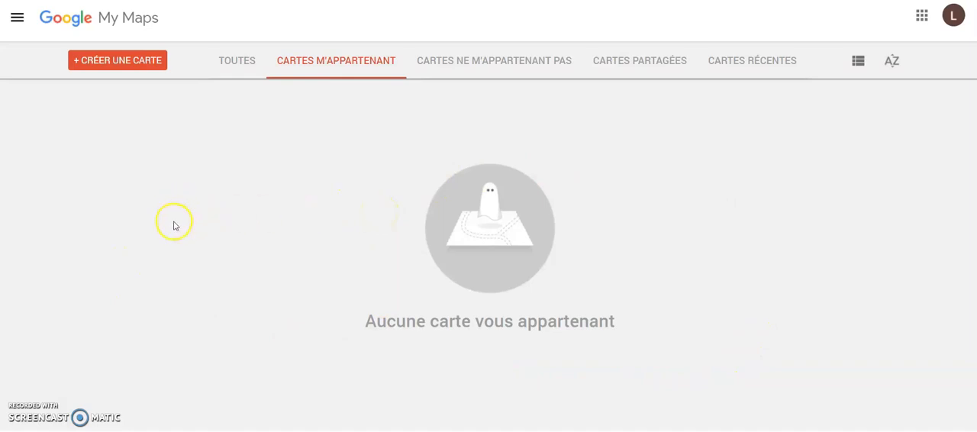
{"action": "left_click", "coordinate": [113, 61]}
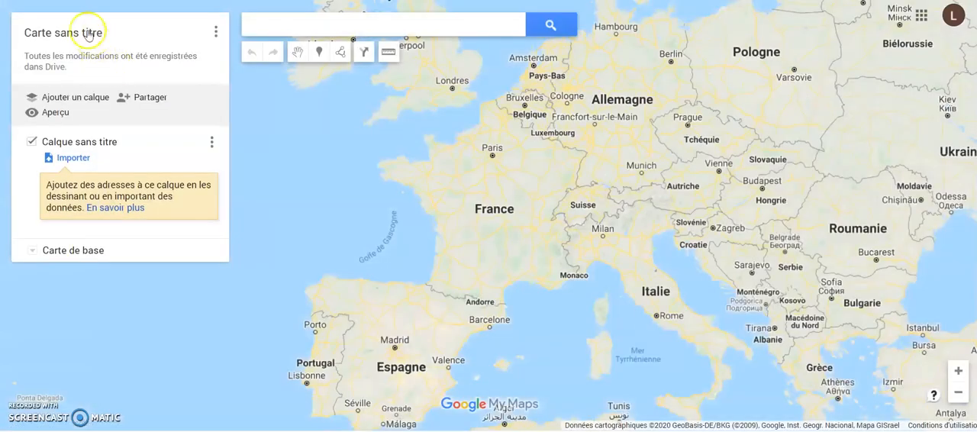
{"action": "left_click", "coordinate": [88, 33]}
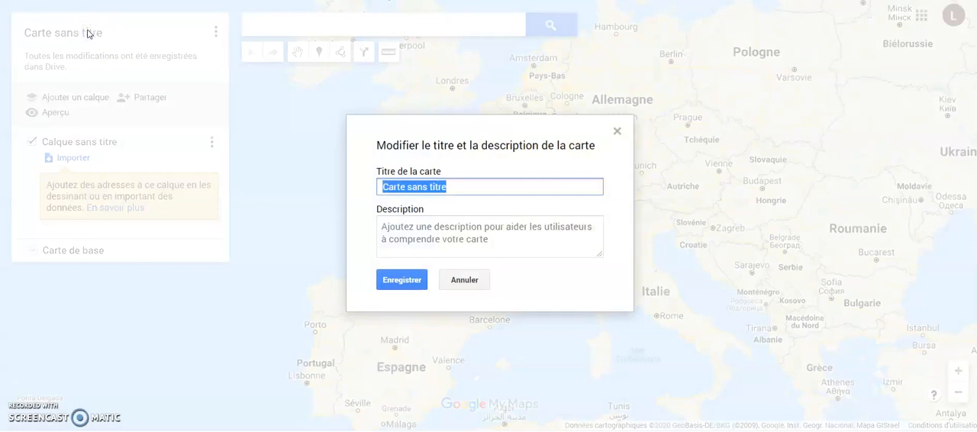
{"action": "type", "text": "Prospection France Challenges"}
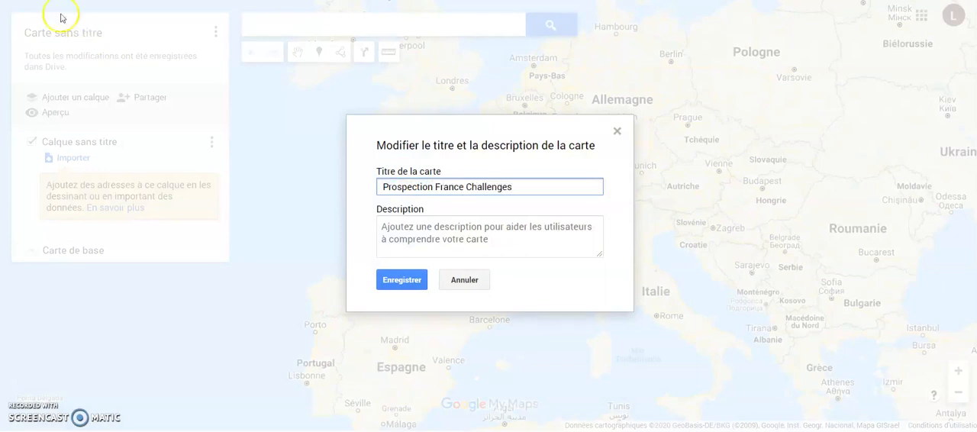
{"action": "left_click", "coordinate": [400, 280]}
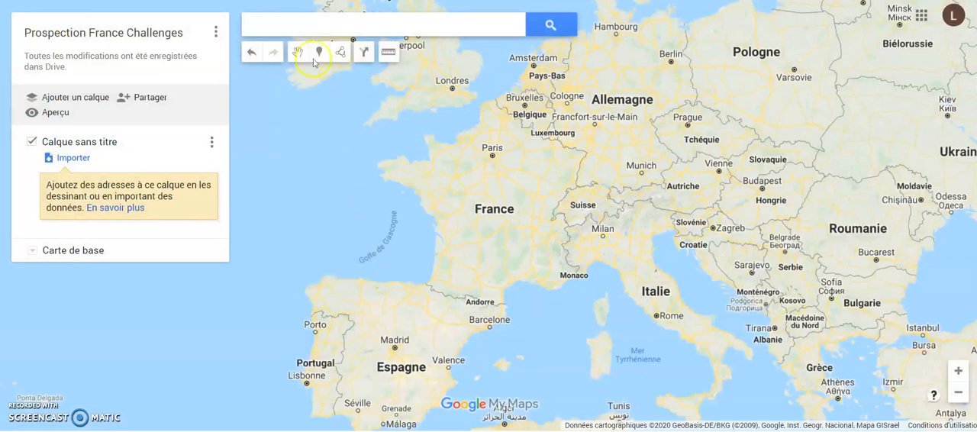
Step: Search the map for Albi and close the town's information card
{"action": "left_click", "coordinate": [272, 22]}
{"action": "left_click", "coordinate": [258, 53]}
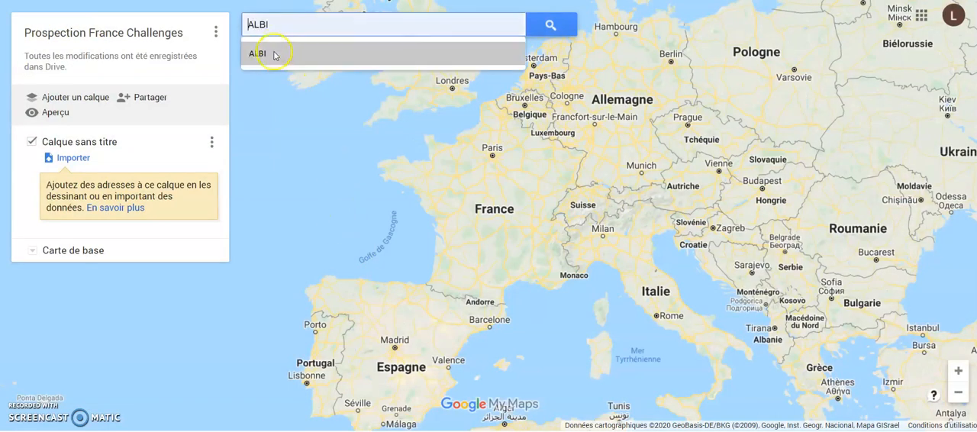
{"action": "left_click", "coordinate": [270, 48]}
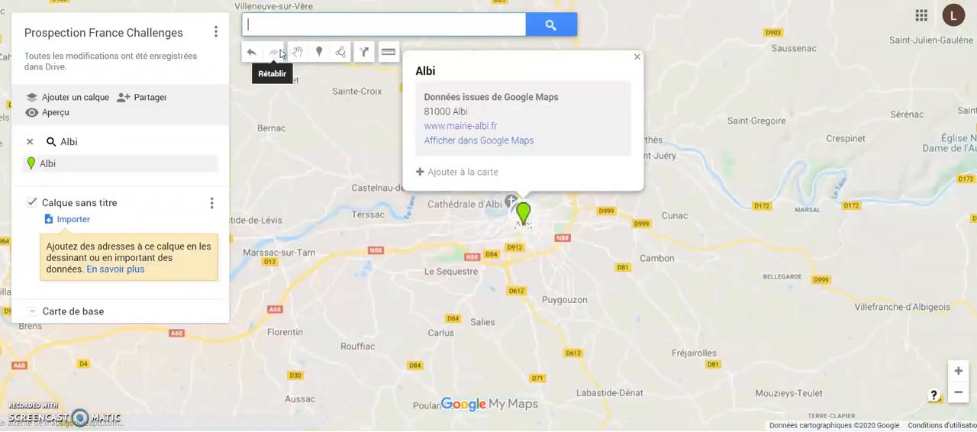
{"action": "left_click", "coordinate": [637, 56]}
{"action": "left_click", "coordinate": [616, 171]}
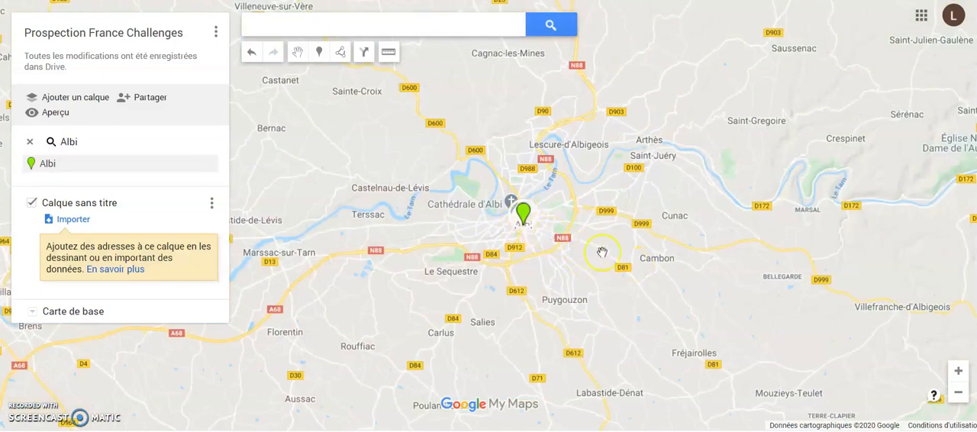
{"action": "scroll", "coordinate": [602, 252], "scroll_direction": "up", "scroll_amount": 1}
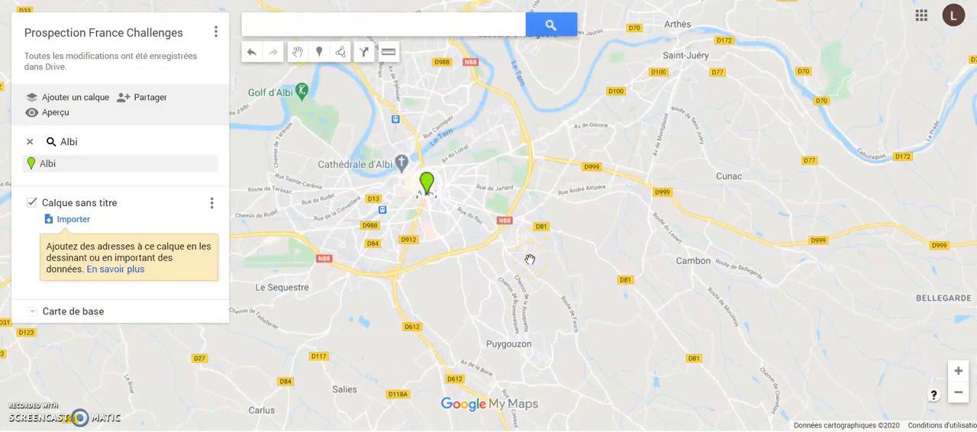
{"action": "left_click", "coordinate": [474, 221]}
{"action": "scroll", "coordinate": [474, 220], "scroll_direction": "up", "scroll_amount": 2}
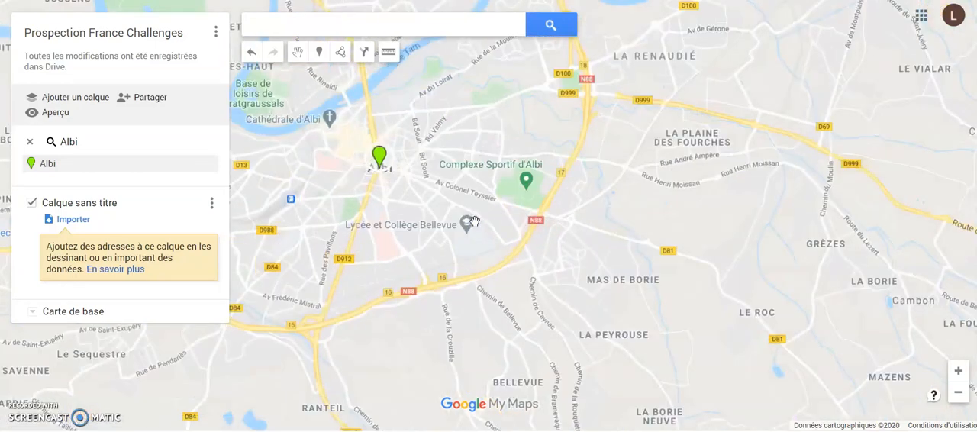
{"action": "scroll", "coordinate": [474, 221], "scroll_direction": "down", "scroll_amount": 2}
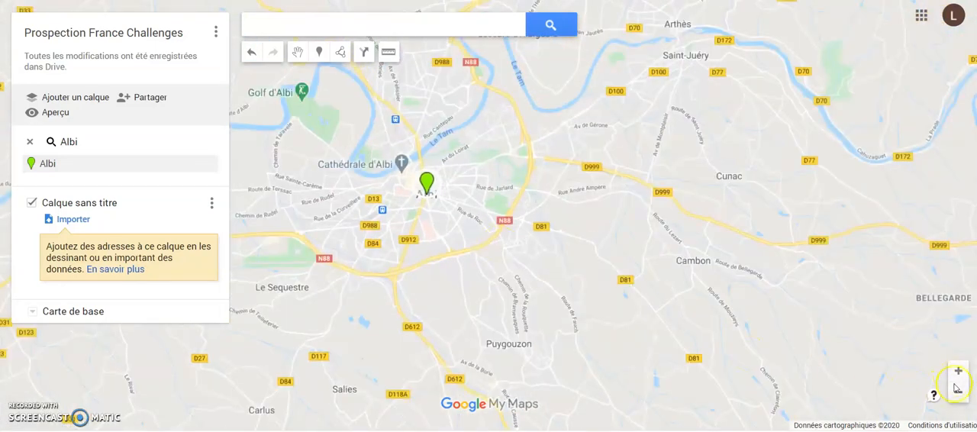
{"action": "left_click", "coordinate": [534, 279]}
{"action": "scroll", "coordinate": [534, 280], "scroll_direction": "up", "scroll_amount": 1}
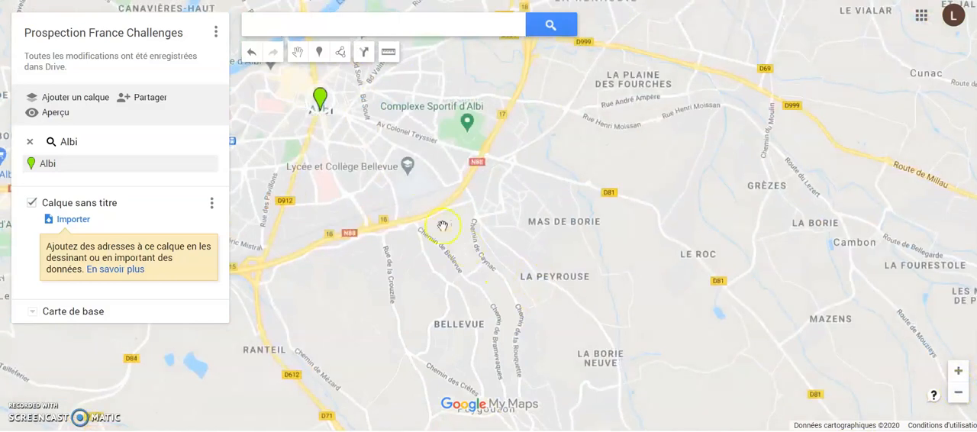
{"action": "left_click_drag", "start_coordinate": [360, 201], "coordinate": [508, 278]}
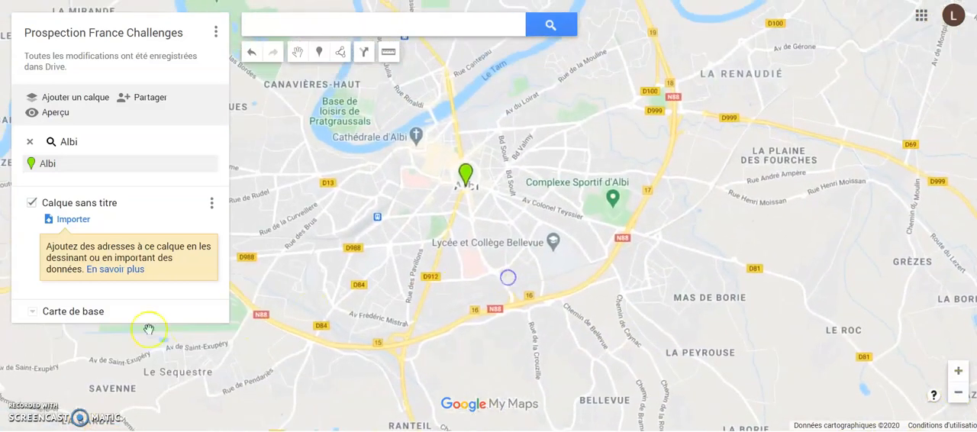
Step: Preview the satellite base map, then restore the default base map style
{"action": "left_click", "coordinate": [34, 316]}
{"action": "left_click", "coordinate": [33, 316]}
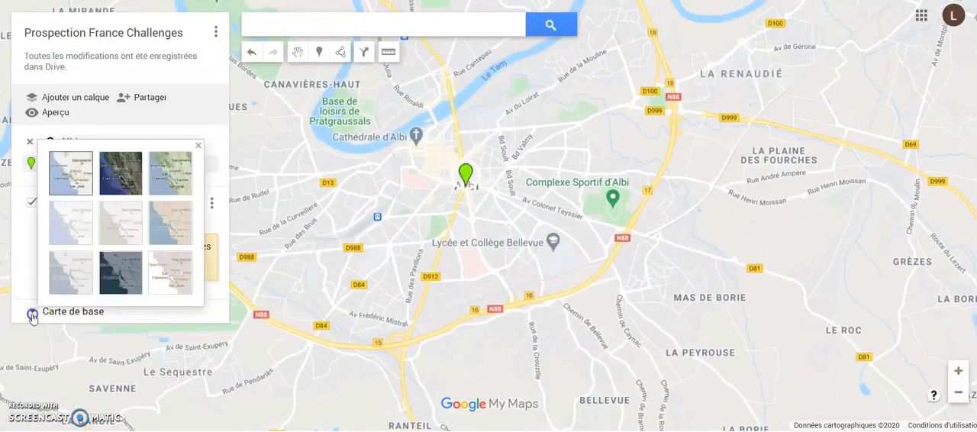
{"action": "left_click", "coordinate": [111, 178]}
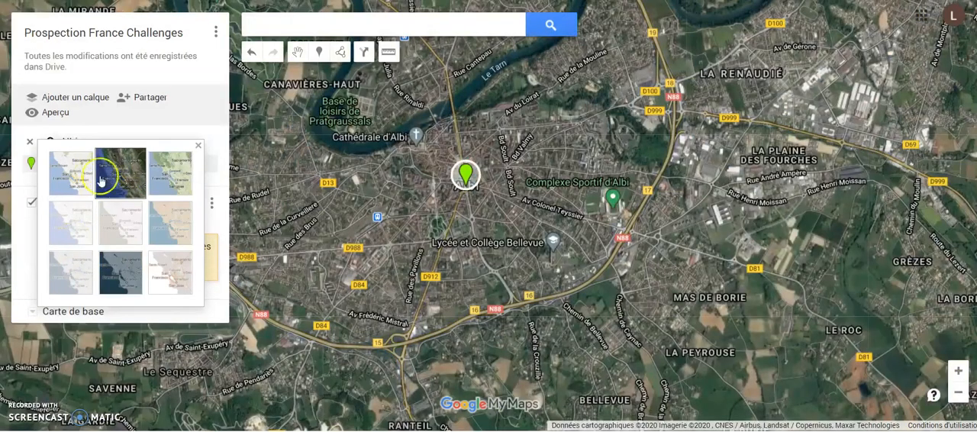
{"action": "left_click", "coordinate": [78, 171]}
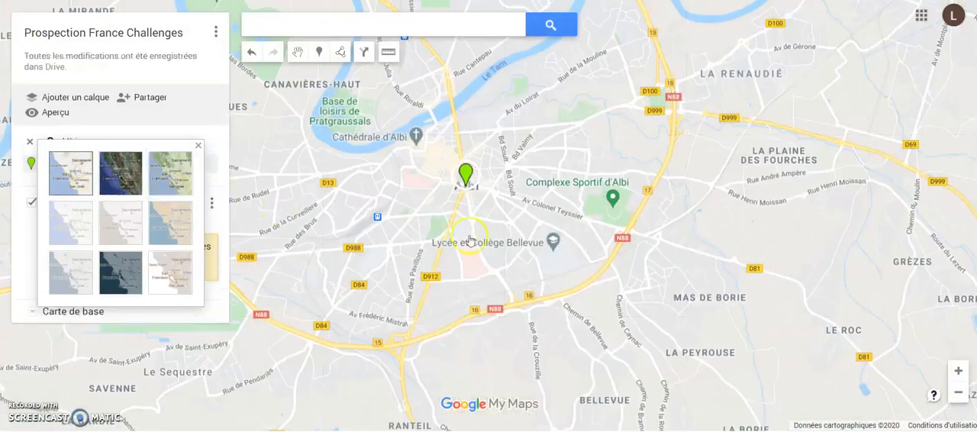
{"action": "left_click", "coordinate": [197, 145]}
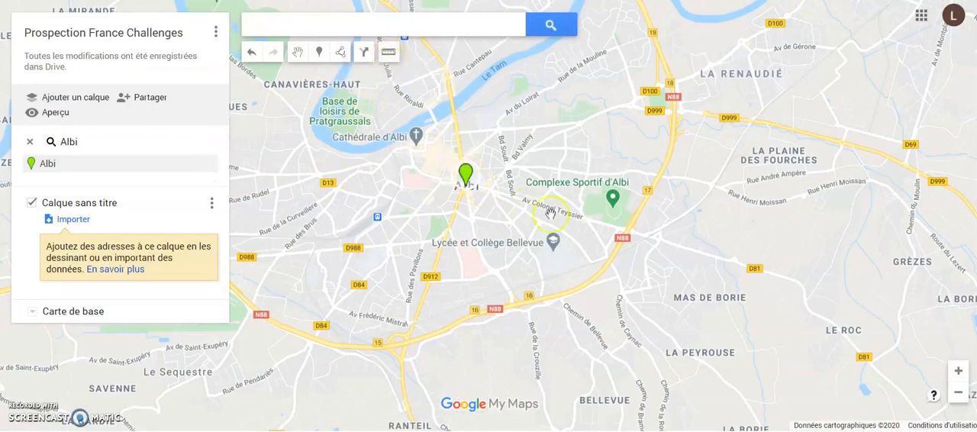
Step: Measure the distance from the Albi marker along Avenue Colonel Teyssier to the N88, then clear the measurement
{"action": "left_click", "coordinate": [389, 55]}
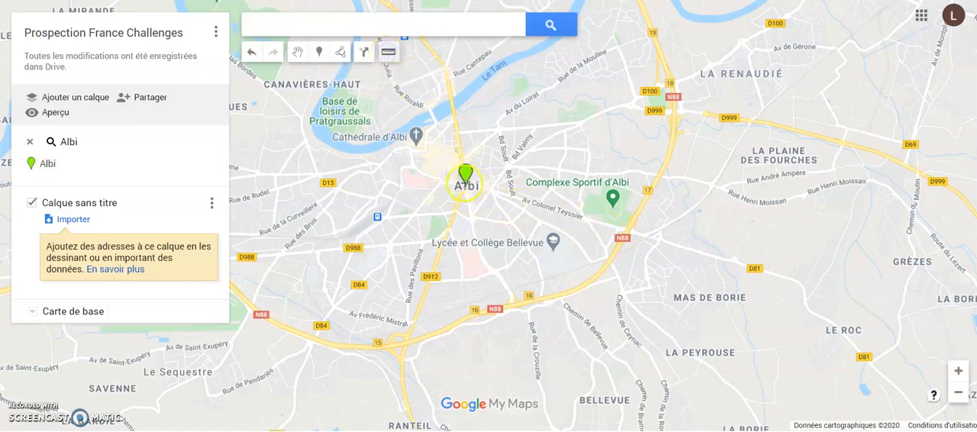
{"action": "left_click", "coordinate": [465, 180]}
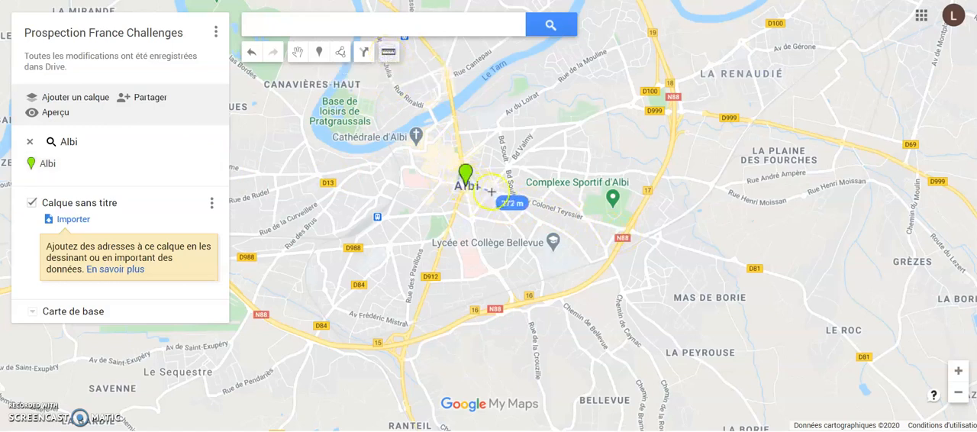
{"action": "left_click", "coordinate": [563, 210]}
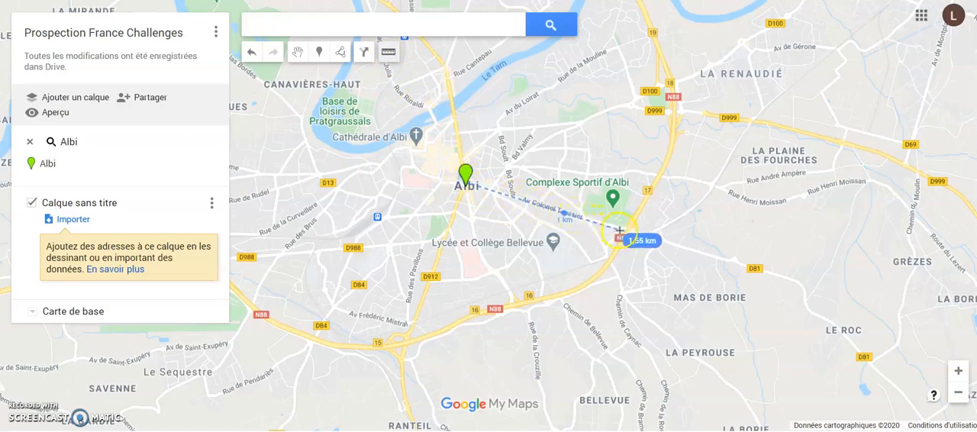
{"action": "double_click", "coordinate": [619, 229]}
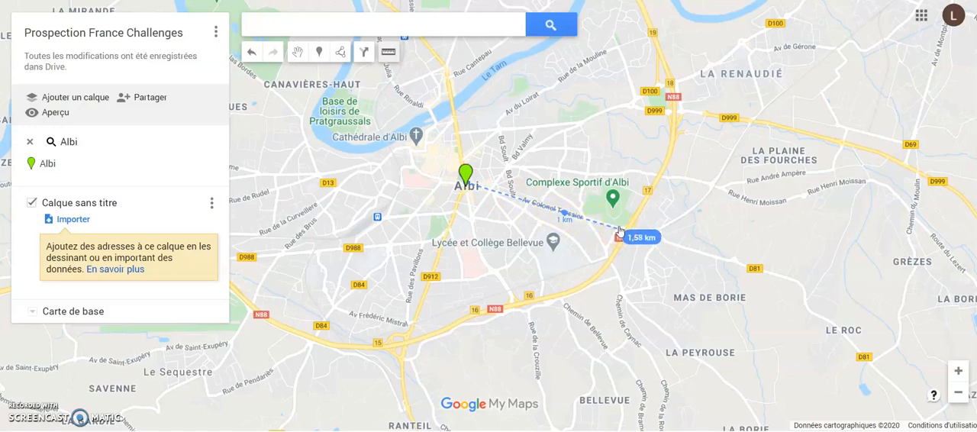
{"action": "left_click", "coordinate": [620, 229]}
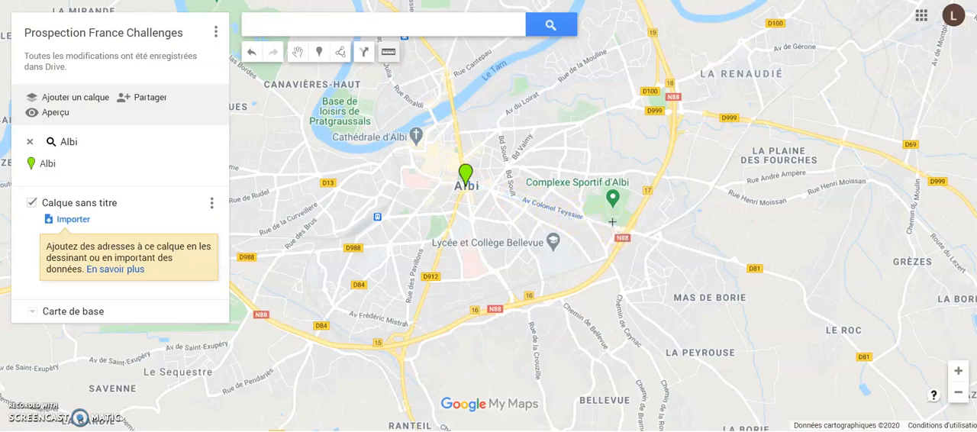
Step: Draw a closed polygon of about 0.85 km² from the Albi marker along Avenue Colonel Teyssier to the N88, returning through the northern streets
{"action": "left_click", "coordinate": [341, 53]}
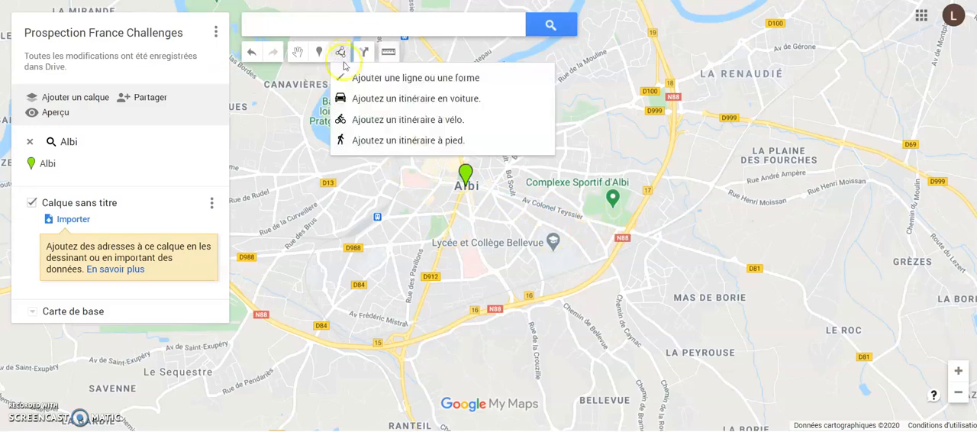
{"action": "left_click", "coordinate": [358, 82]}
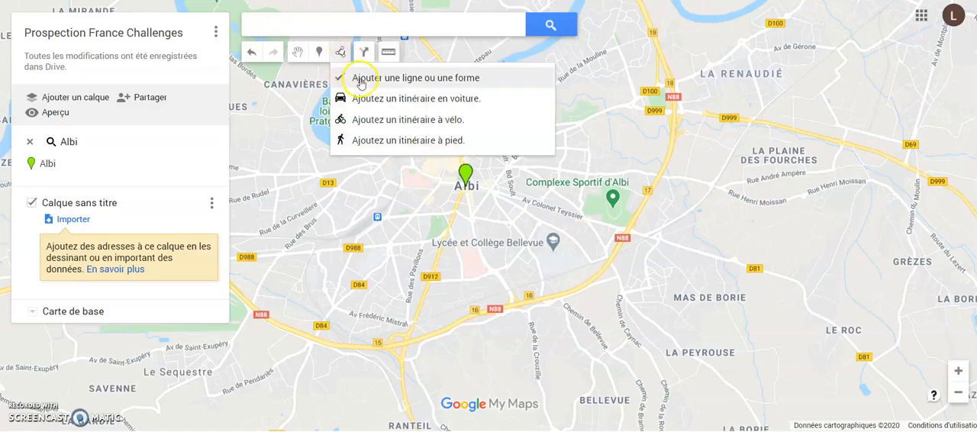
{"action": "left_click", "coordinate": [360, 83]}
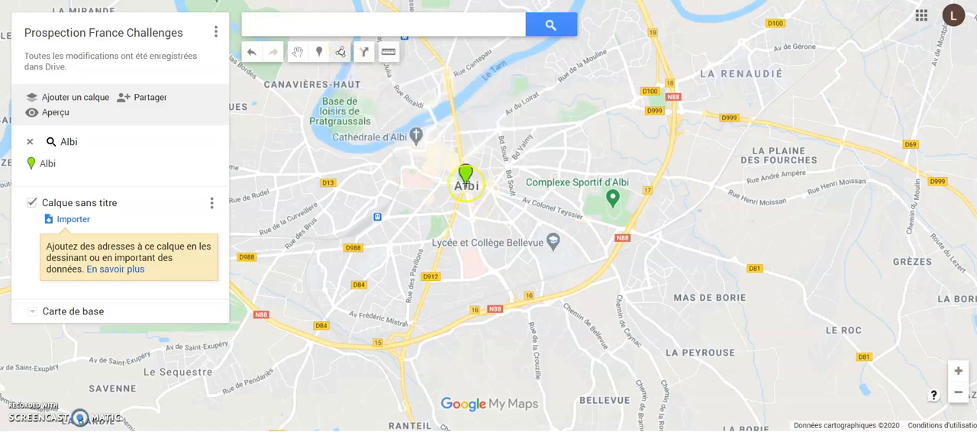
{"action": "left_click", "coordinate": [465, 185]}
{"action": "left_click", "coordinate": [527, 199]}
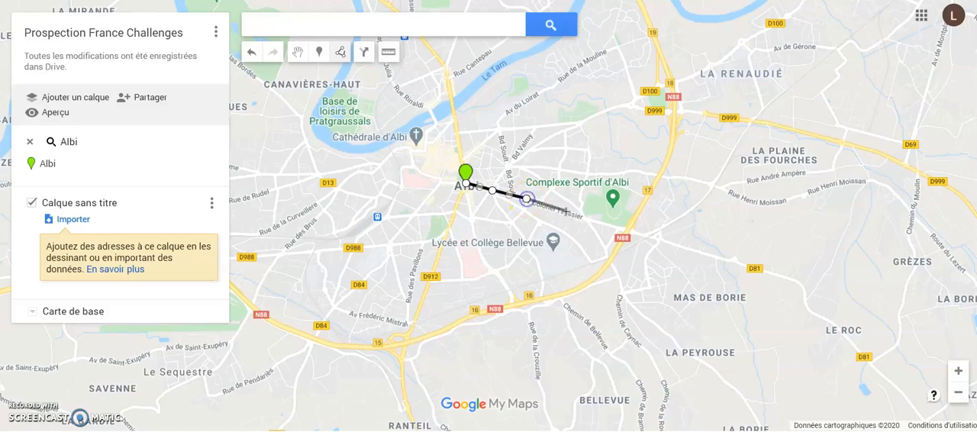
{"action": "left_click", "coordinate": [570, 213]}
{"action": "left_click", "coordinate": [604, 224]}
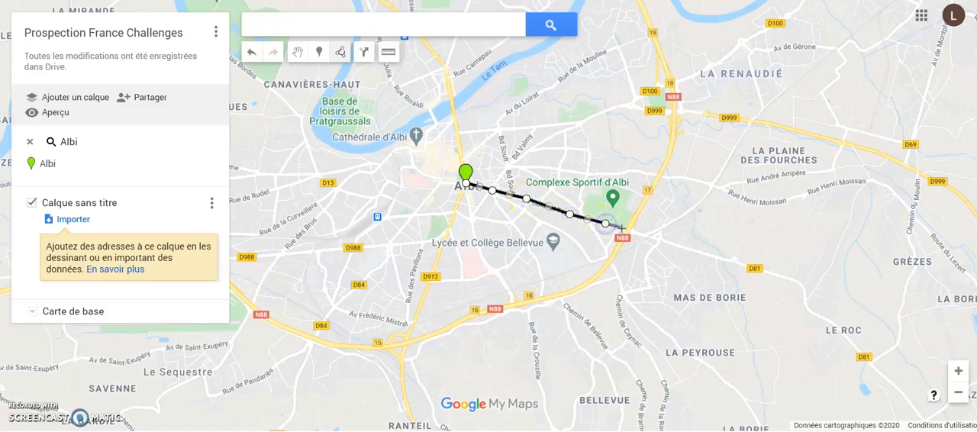
{"action": "left_click", "coordinate": [621, 227]}
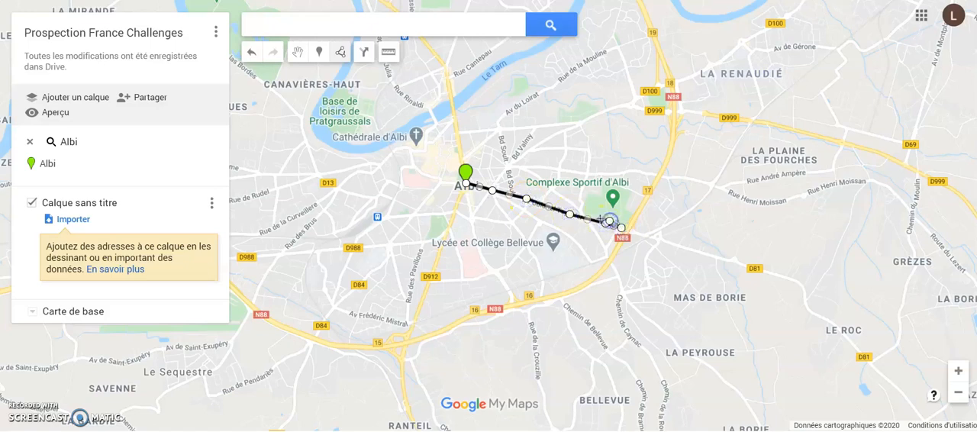
{"action": "left_click", "coordinate": [595, 217]}
{"action": "left_click", "coordinate": [584, 215]}
{"action": "left_click", "coordinate": [581, 204]}
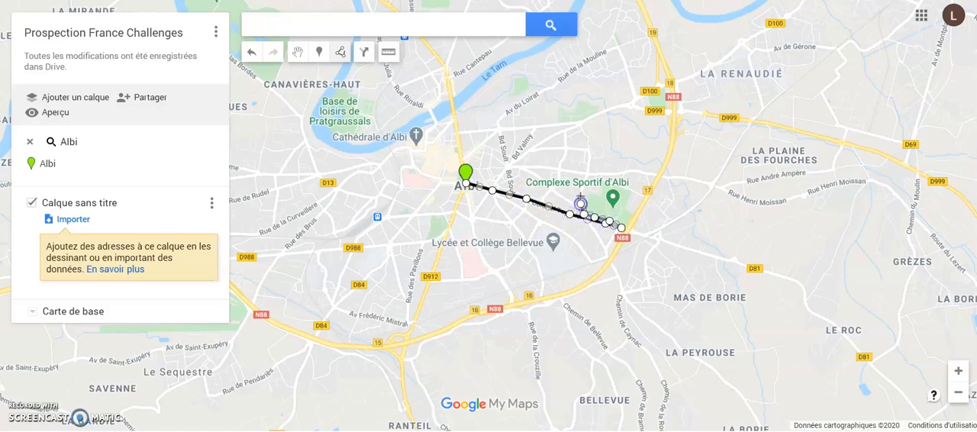
{"action": "left_click", "coordinate": [580, 185]}
{"action": "left_click", "coordinate": [587, 169]}
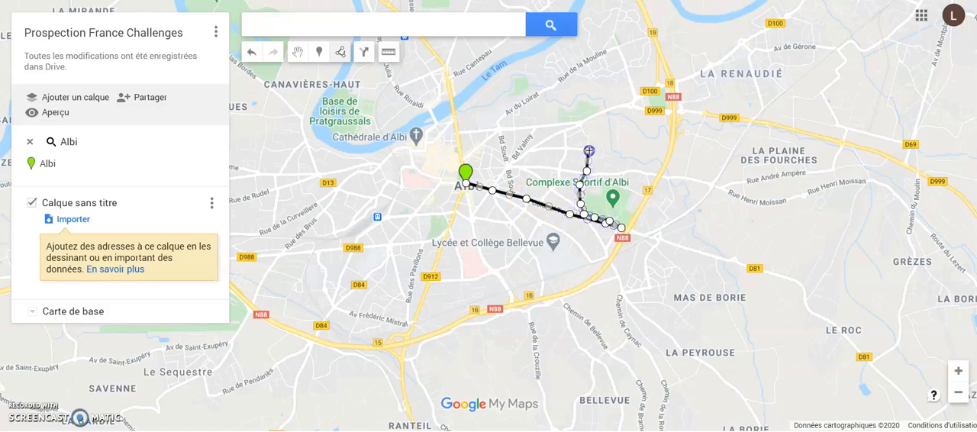
{"action": "left_click", "coordinate": [589, 150]}
{"action": "left_click", "coordinate": [581, 125]}
{"action": "left_click", "coordinate": [571, 123]}
{"action": "left_click", "coordinate": [515, 126]}
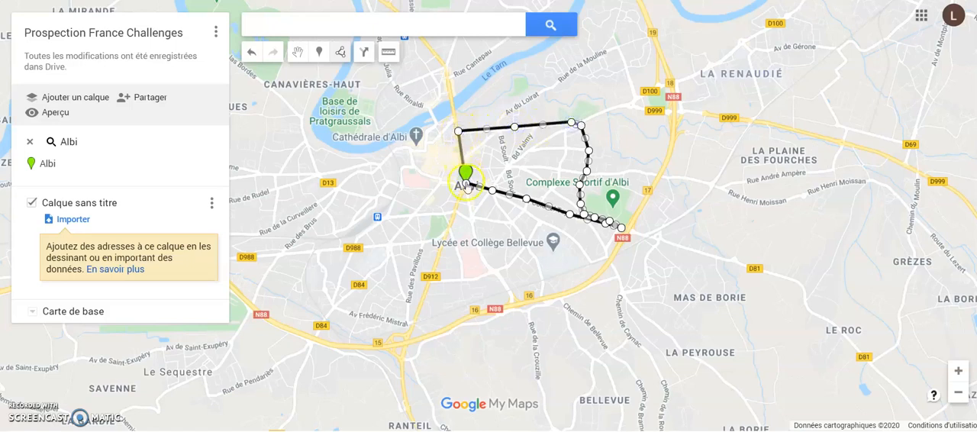
{"action": "left_click", "coordinate": [465, 184]}
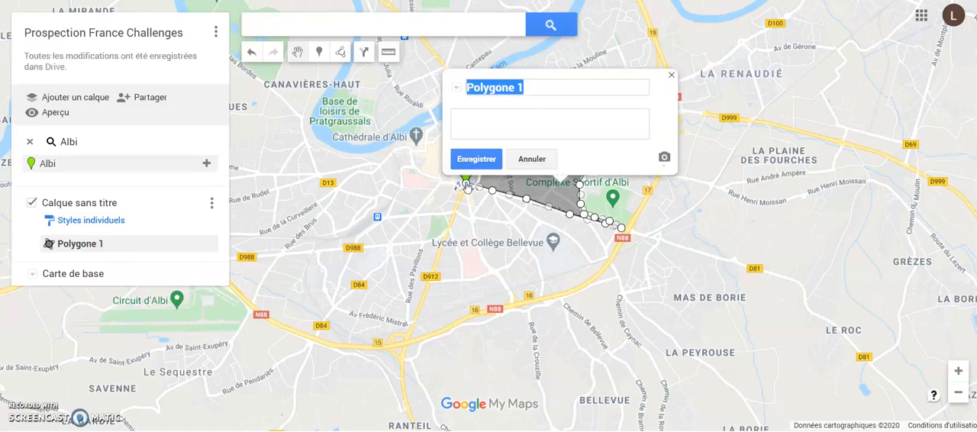
Step: Name the new polygon "Zone groupe 1" and save it
{"action": "type", "text": "Zone g"}
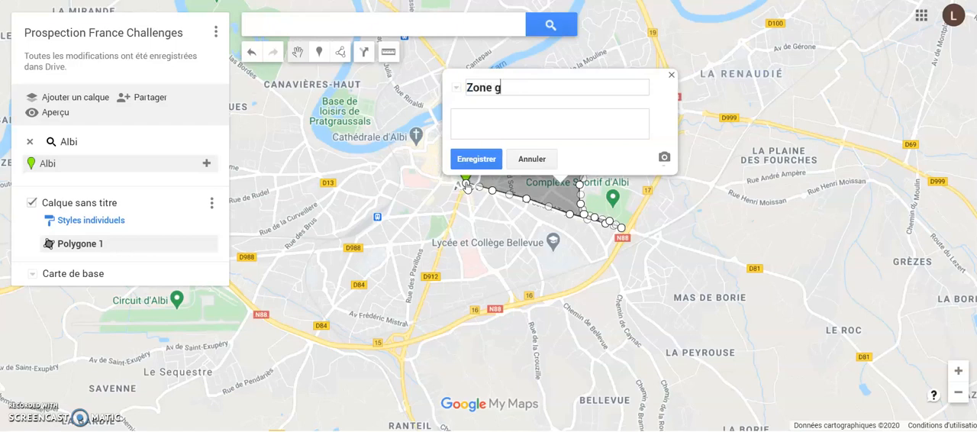
{"action": "type", "text": "roupe 1"}
{"action": "left_click", "coordinate": [475, 160]}
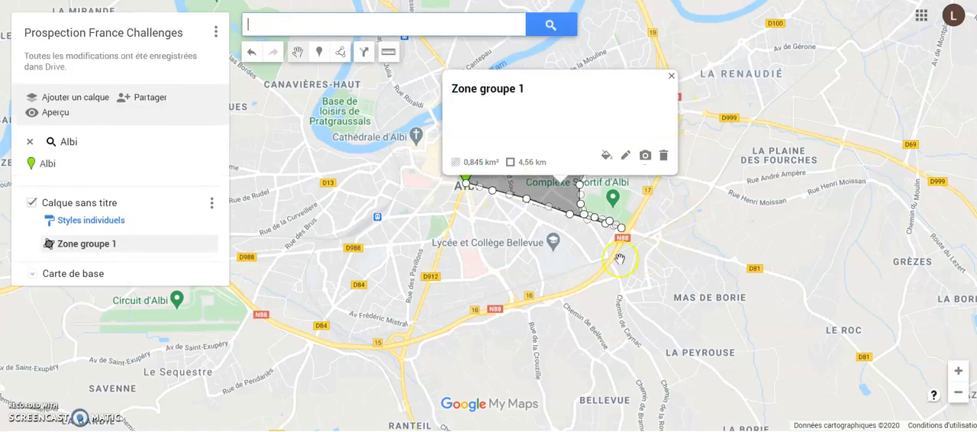
Step: Colour the Zone groupe 1 polygon light pink, fine-tune its transparency and thicken its border
{"action": "left_click", "coordinate": [606, 157]}
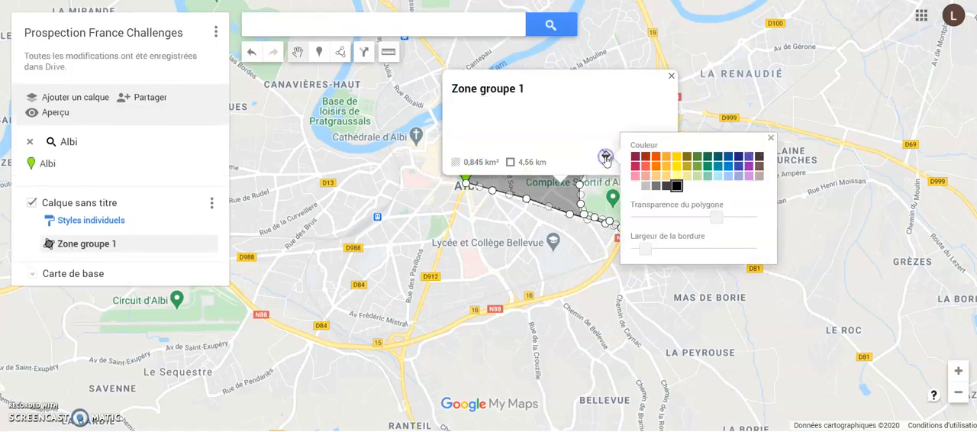
{"action": "left_click", "coordinate": [636, 175]}
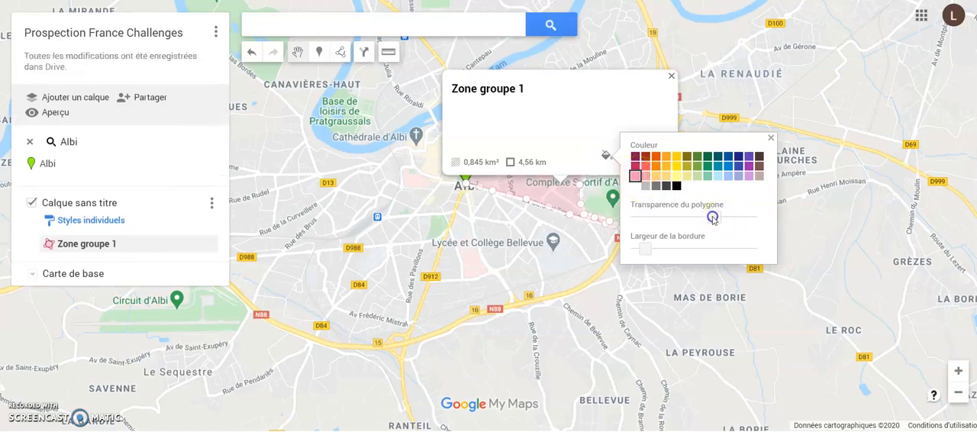
{"action": "mouse_move", "coordinate": [712, 218]}
{"action": "left_mouse_down"}
{"action": "mouse_move", "coordinate": [669, 219]}
{"action": "mouse_move", "coordinate": [738, 221]}
{"action": "mouse_move", "coordinate": [718, 219]}
{"action": "left_mouse_up"}
{"action": "left_click_drag", "start_coordinate": [645, 249], "coordinate": [667, 252]}
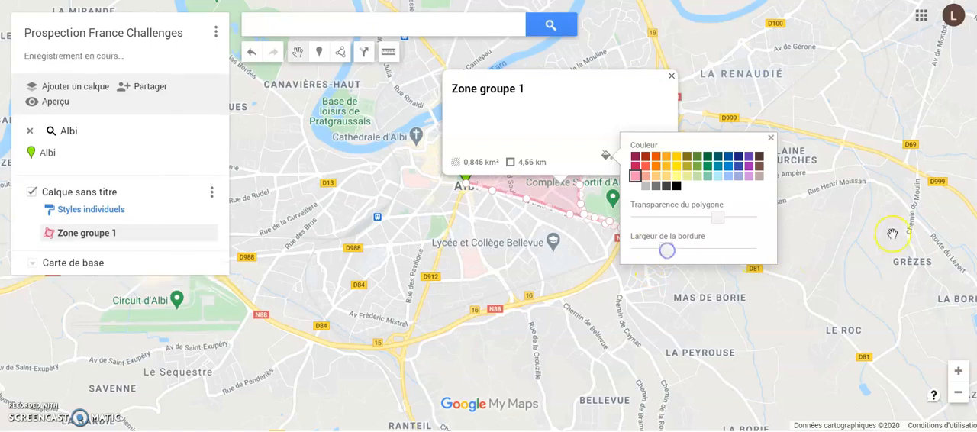
{"action": "left_click", "coordinate": [771, 138]}
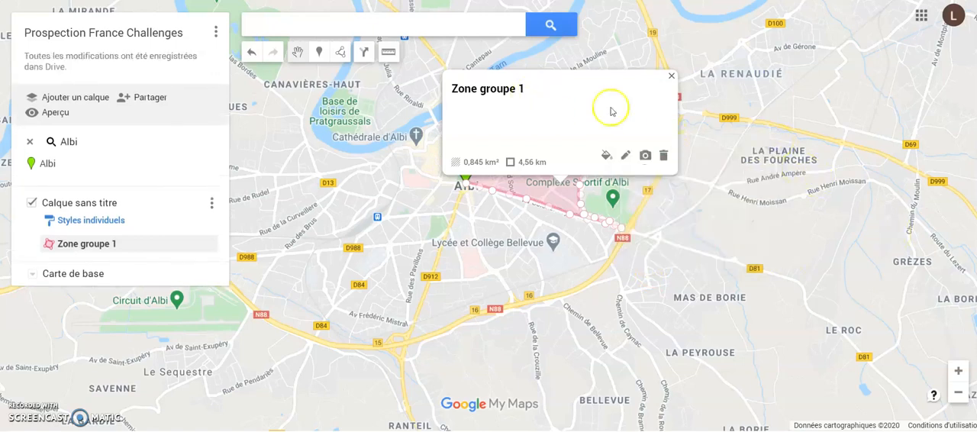
{"action": "left_click", "coordinate": [671, 76]}
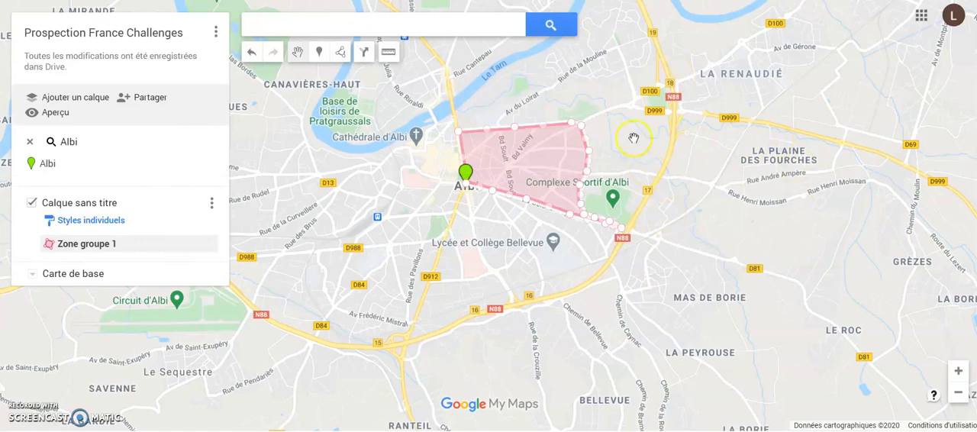
{"action": "left_click_drag", "start_coordinate": [637, 148], "coordinate": [663, 193]}
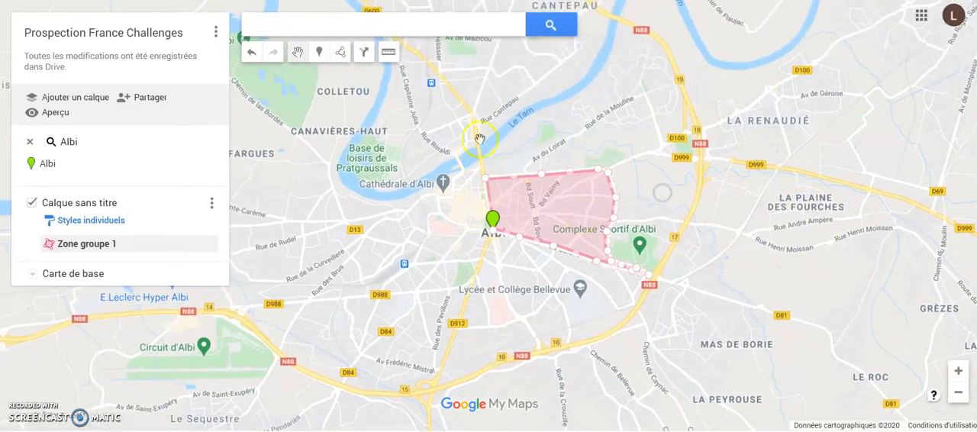